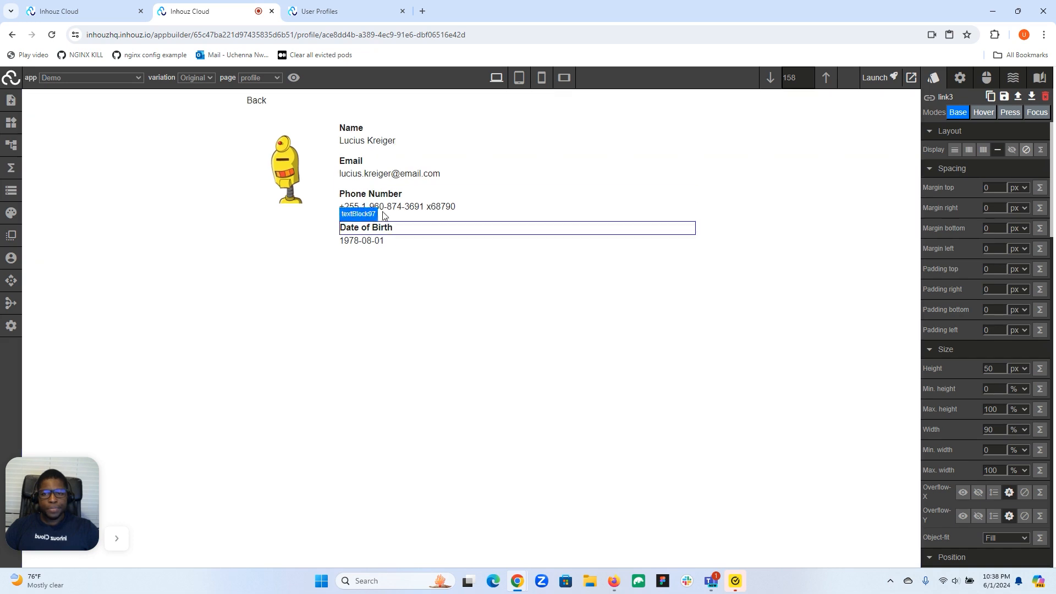
- Return to the profile list, view the profile of the green robot second from the end, and go back to the list
click(257, 102)
scroll(363, 445, down, 3)
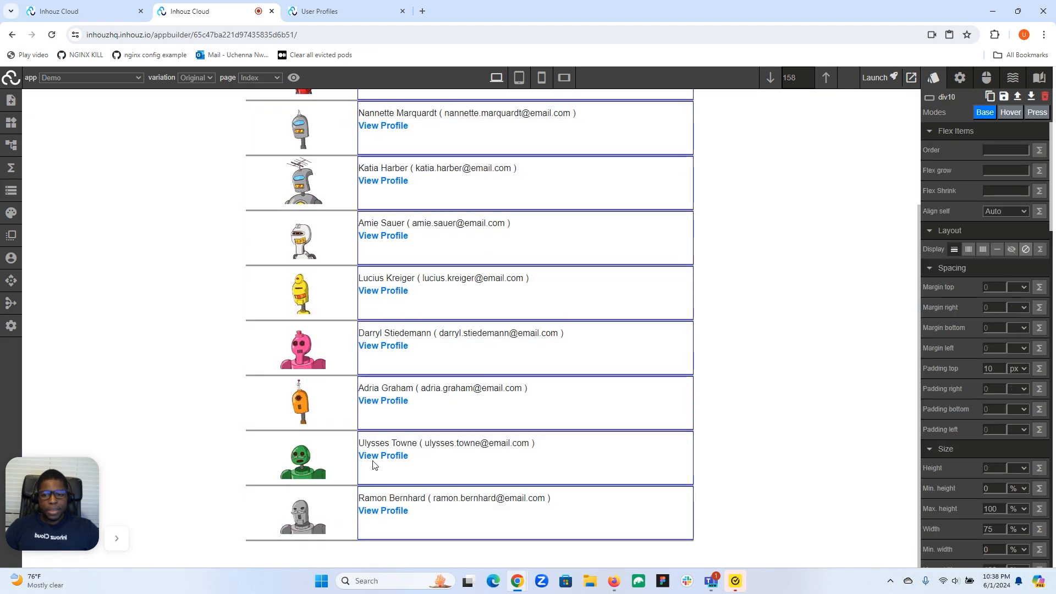
click(369, 458)
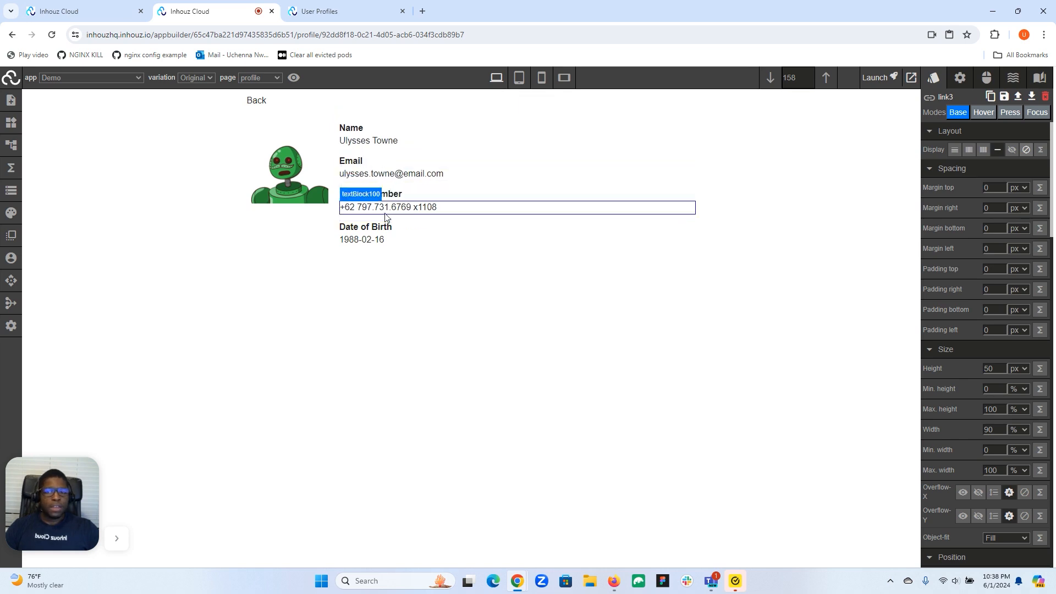
click(257, 100)
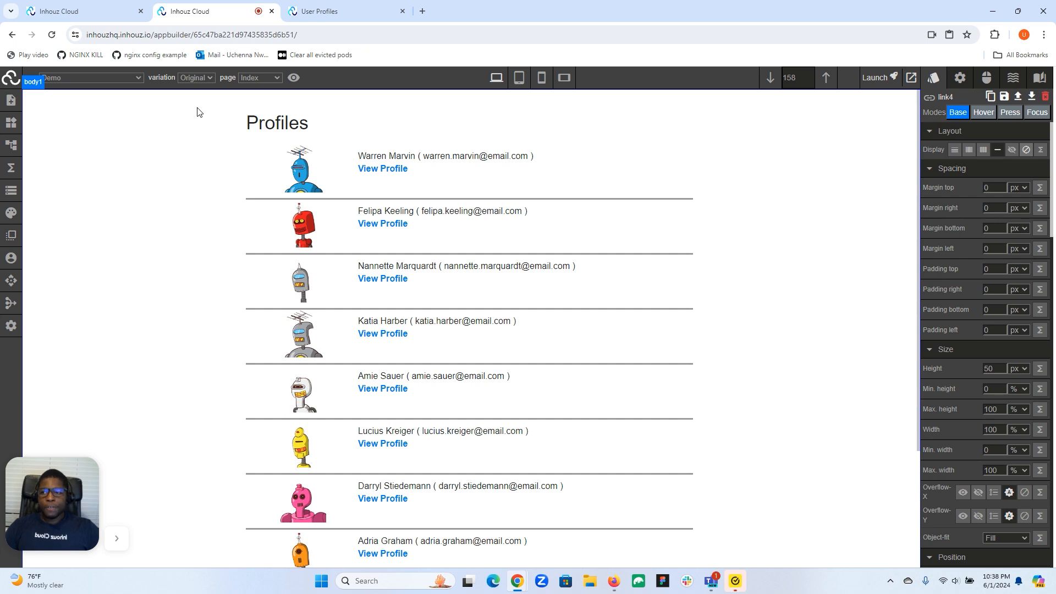
- Open the Index page's settings and examine its dynamic SEO option, static title tag and static meta description
click(10, 102)
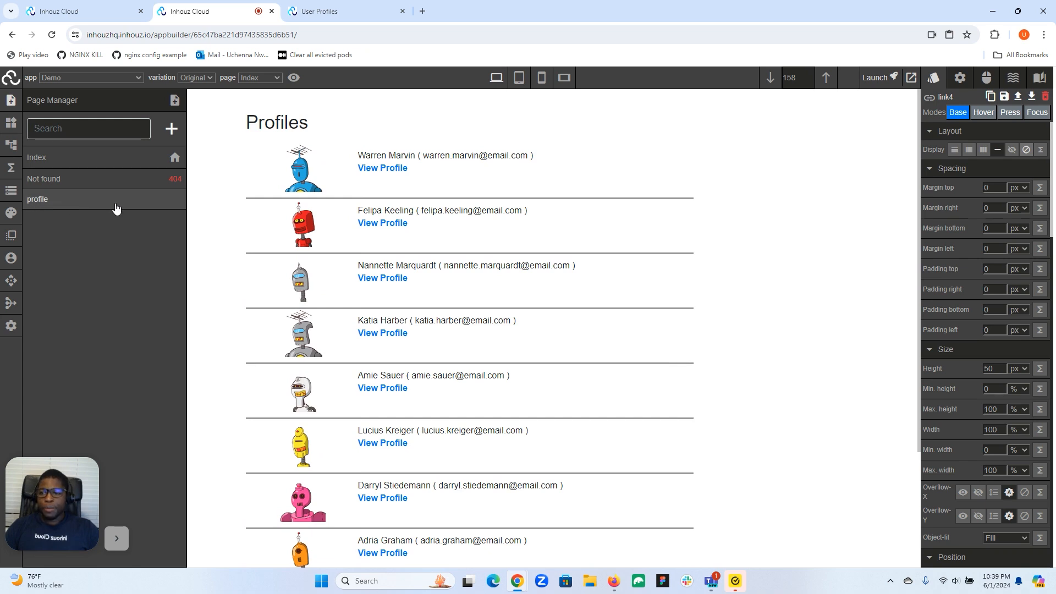
click(83, 160)
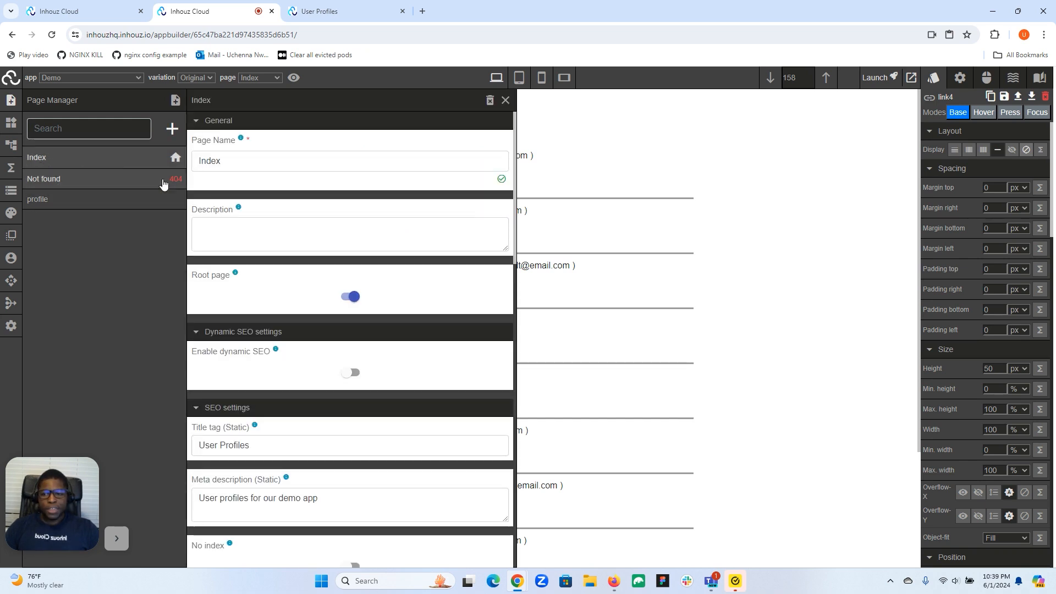
scroll(309, 248, down, 3)
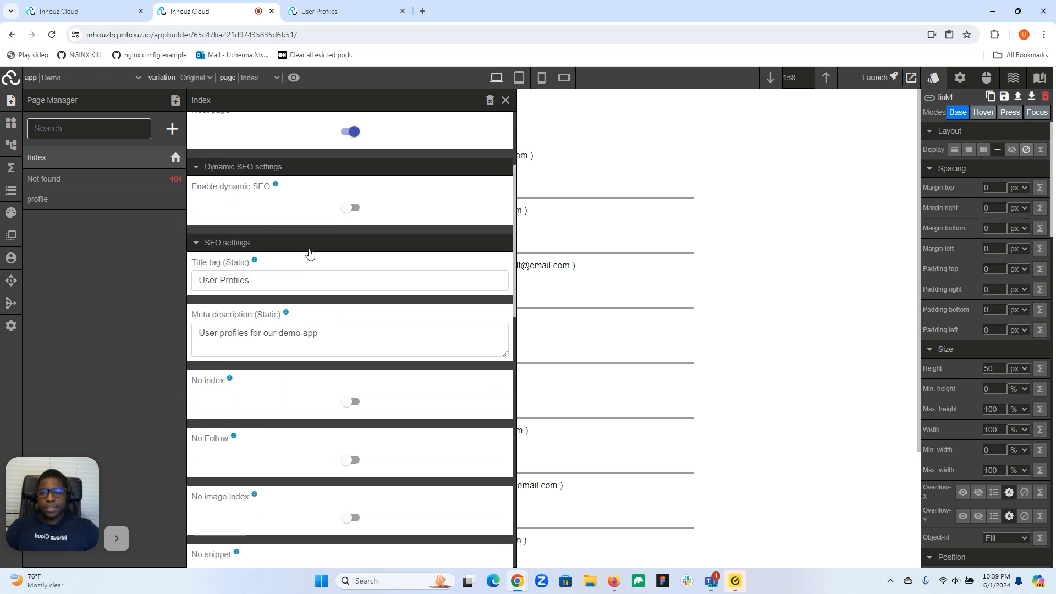
scroll(309, 251, down, 1)
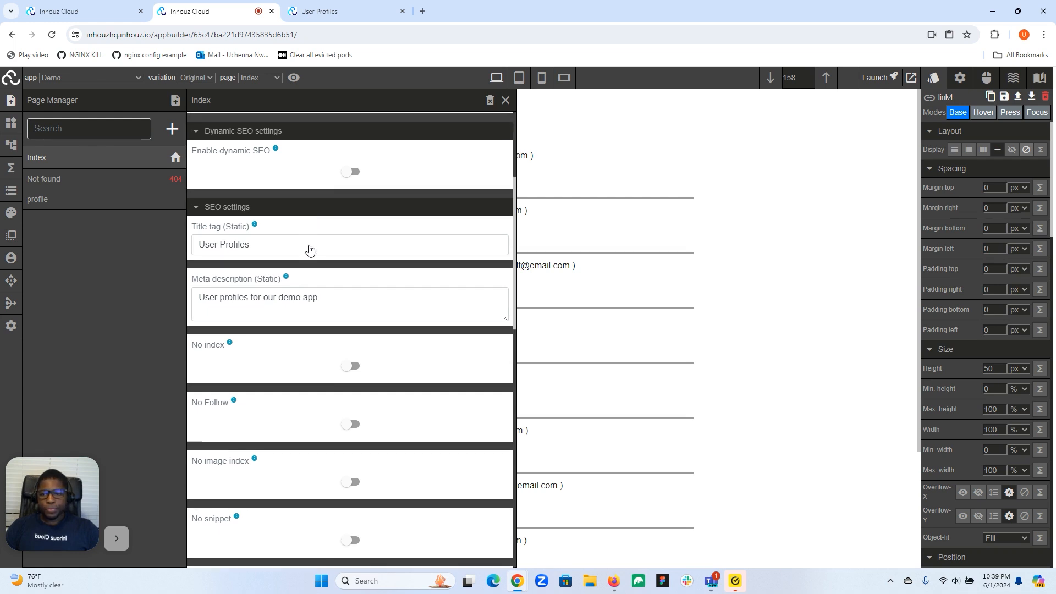
scroll(308, 248, up, 2)
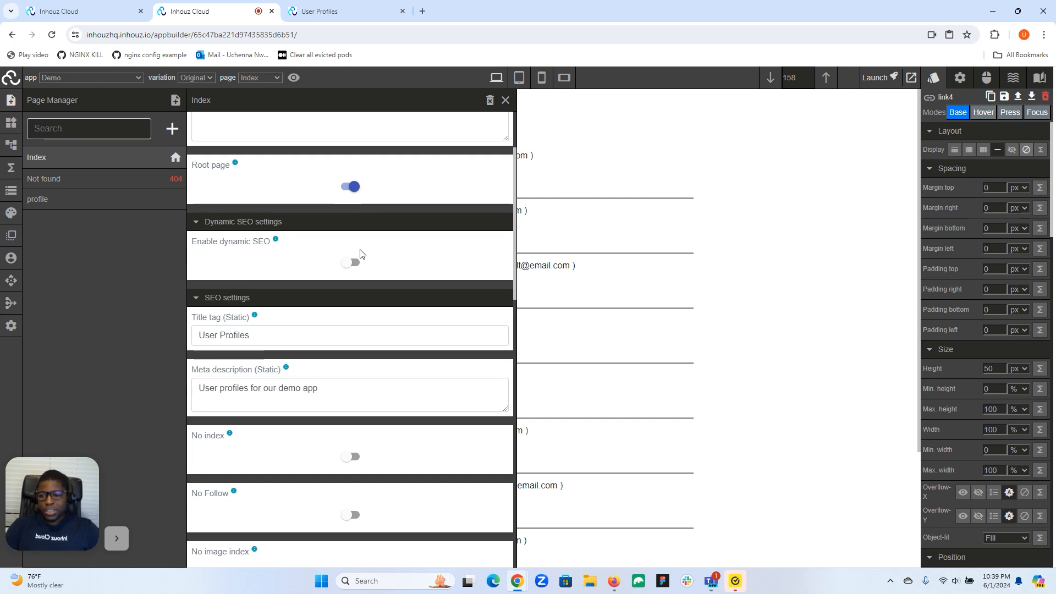
scroll(360, 253, down, 2)
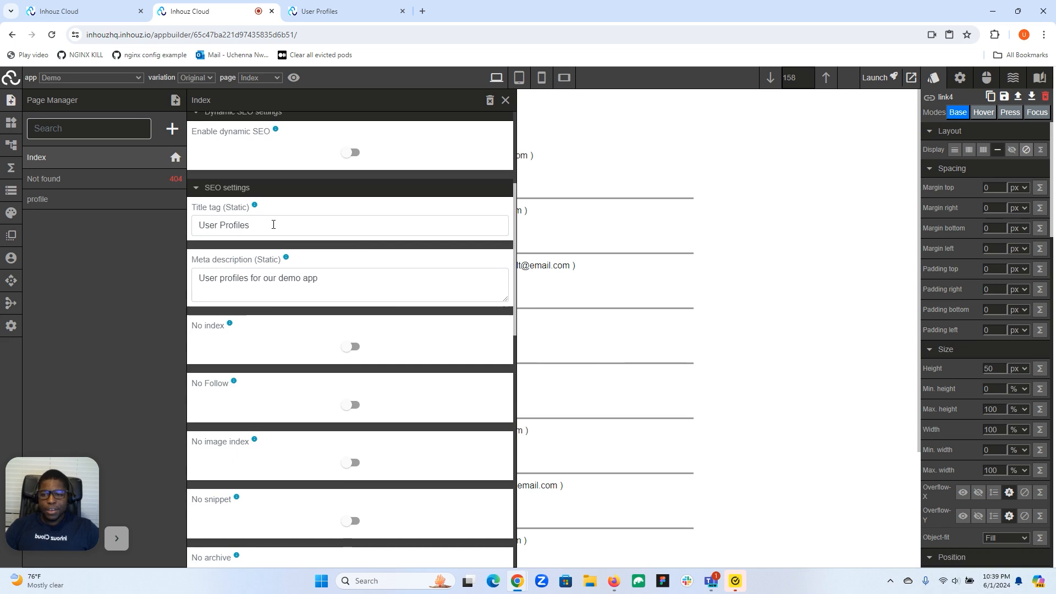
scroll(235, 224, up, 2)
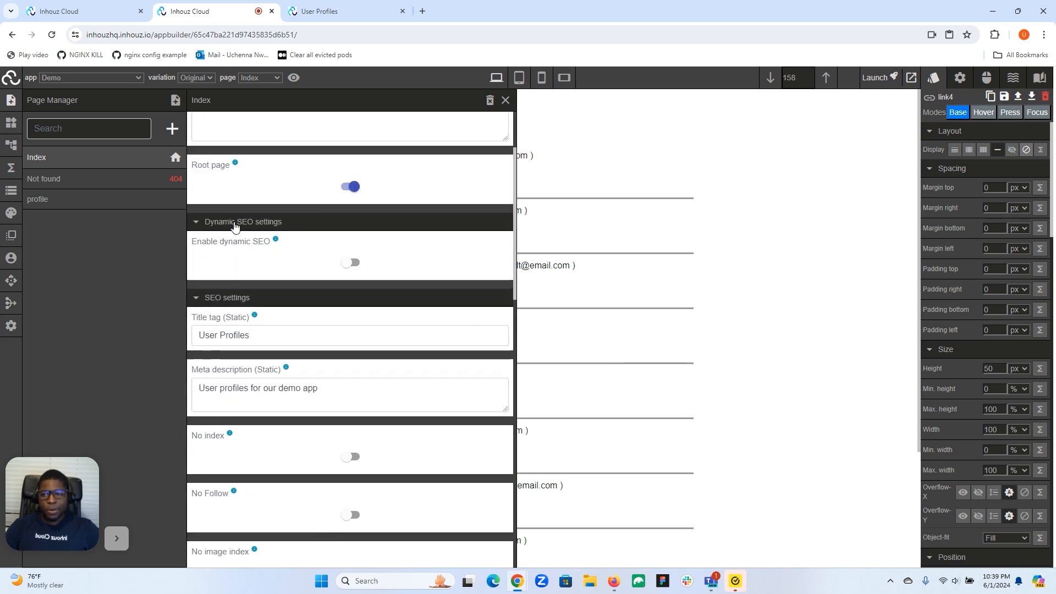
scroll(233, 225, down, 2)
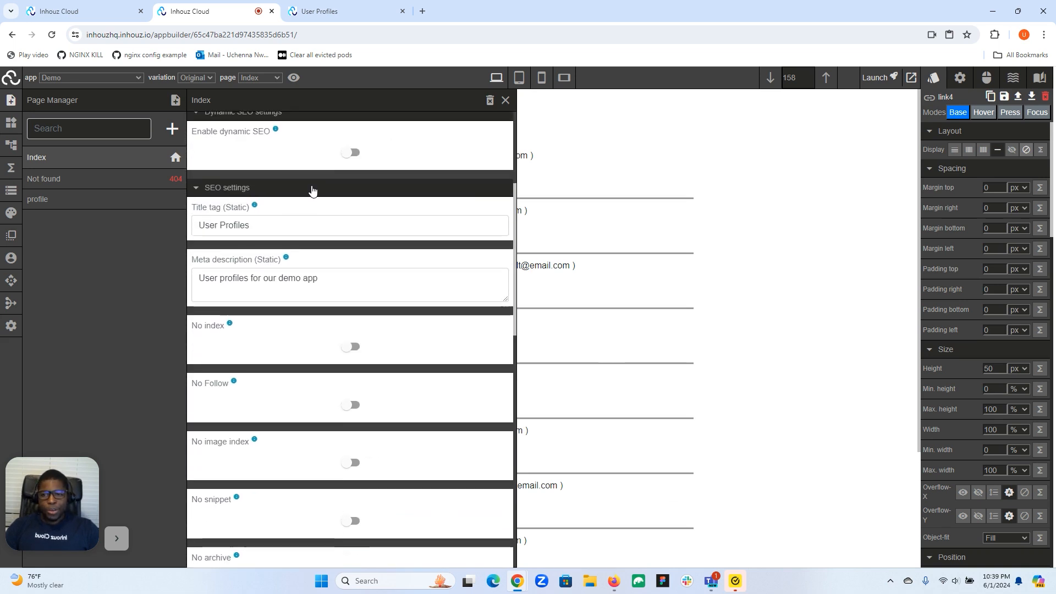
scroll(318, 185, up, 1)
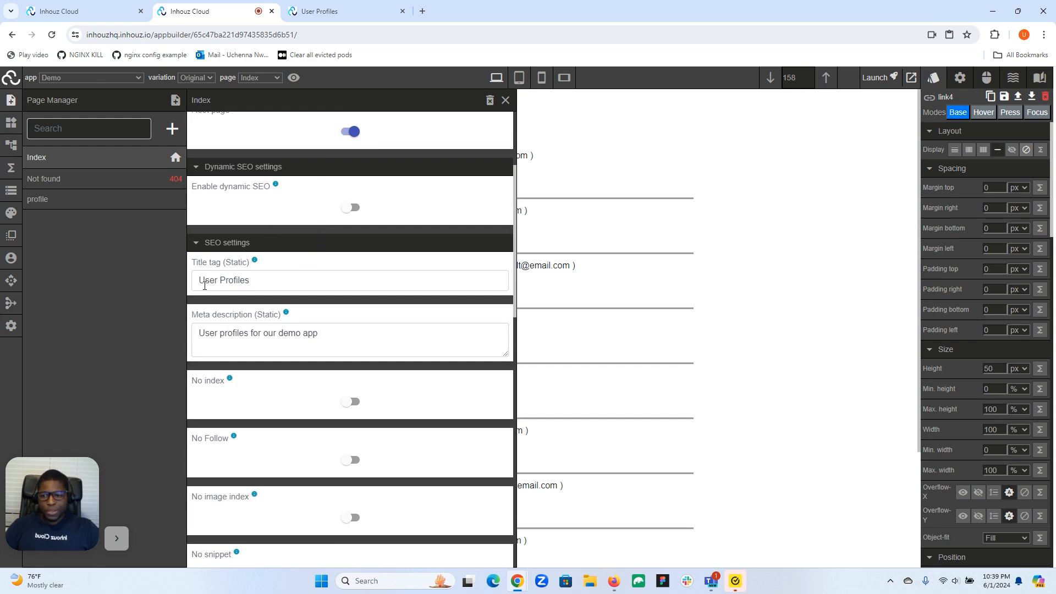
click(262, 282)
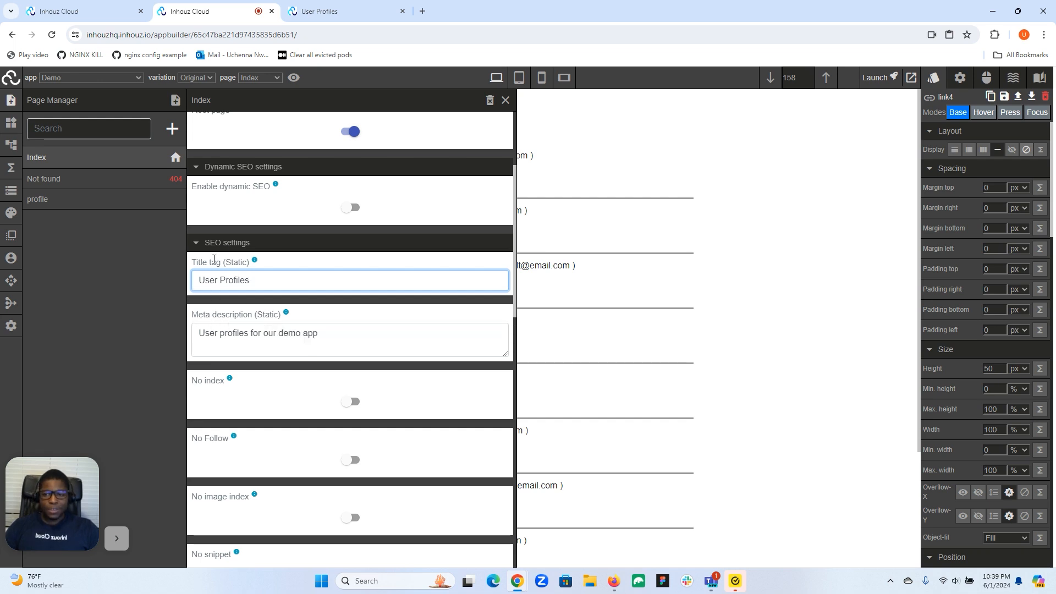
- Examine the Index page's search-indexing options and static Open Graph settings, and review its SEO settings again
scroll(209, 315, down, 3)
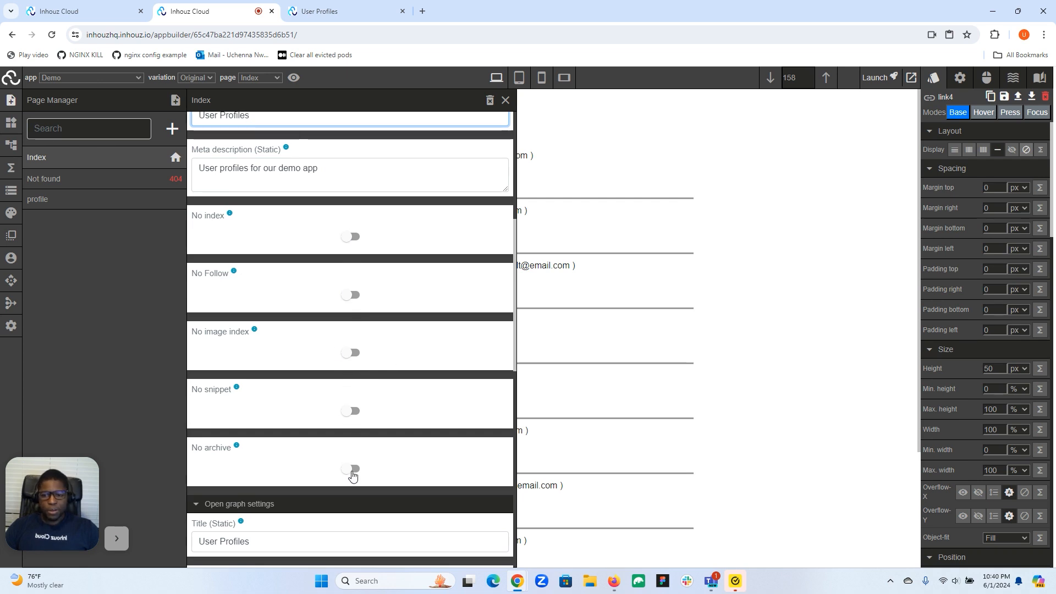
scroll(358, 455, down, 4)
scroll(345, 364, up, 3)
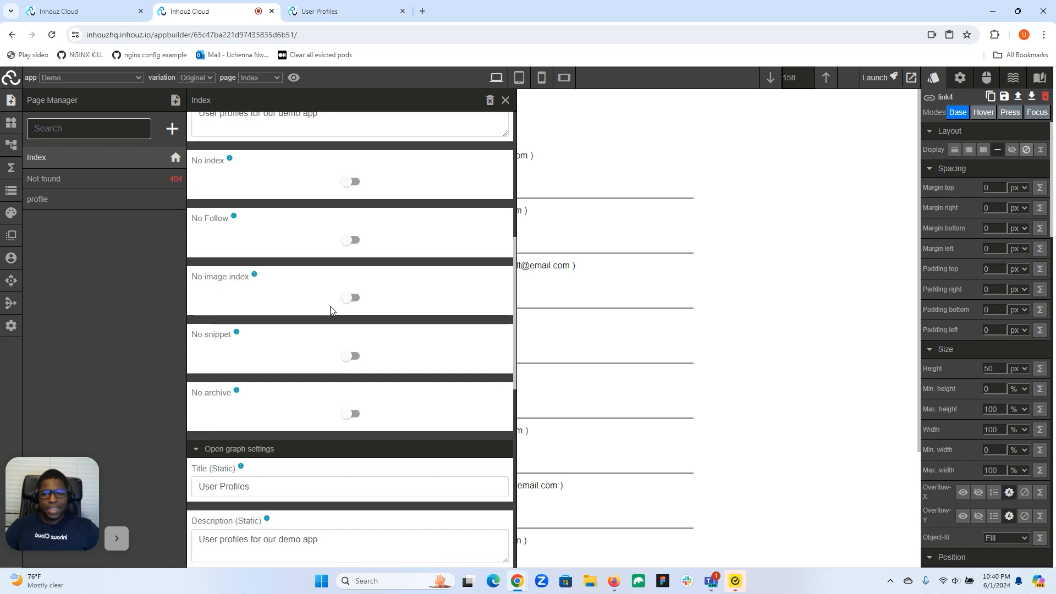
scroll(361, 288, down, 4)
scroll(363, 288, up, 1)
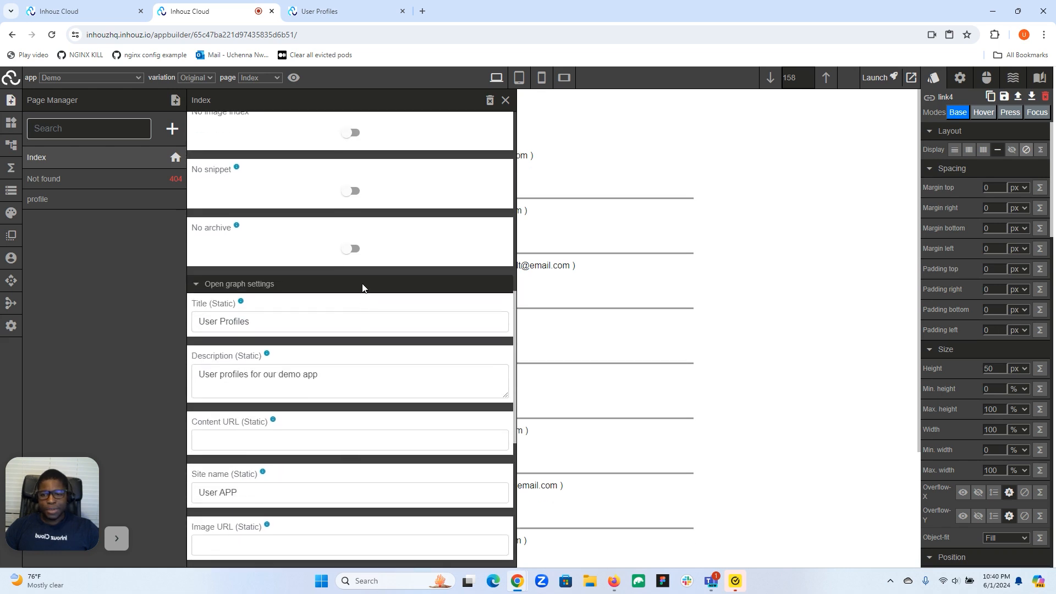
scroll(370, 258, down, 1)
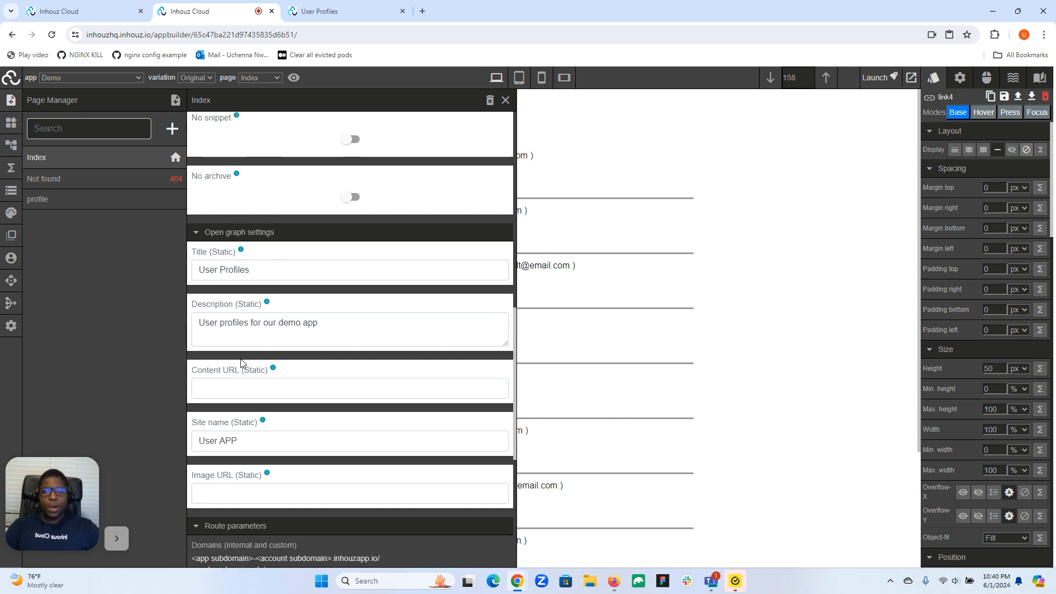
scroll(242, 365, up, 8)
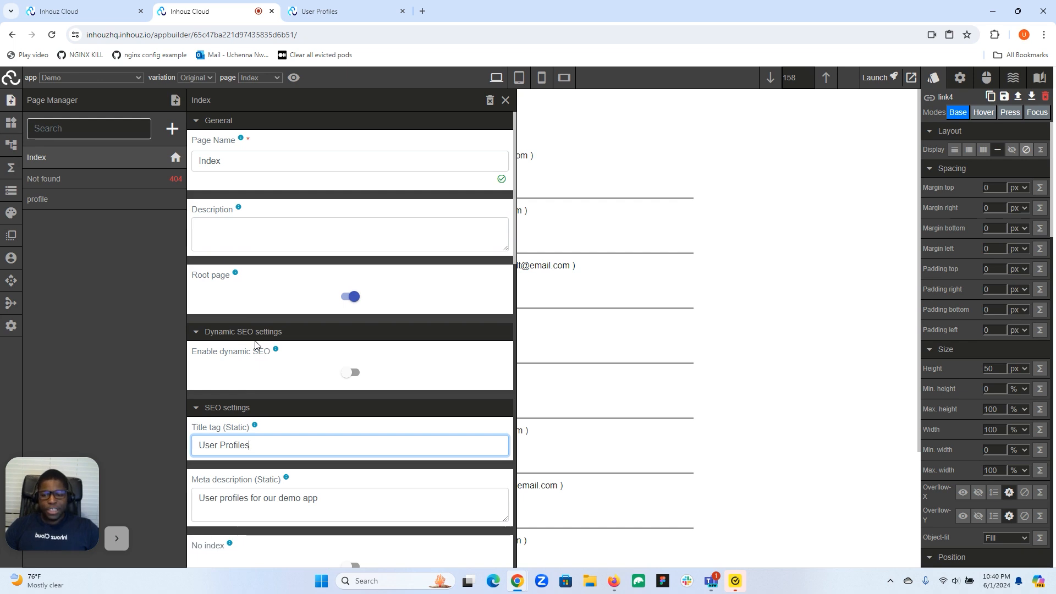
scroll(307, 358, down, 5)
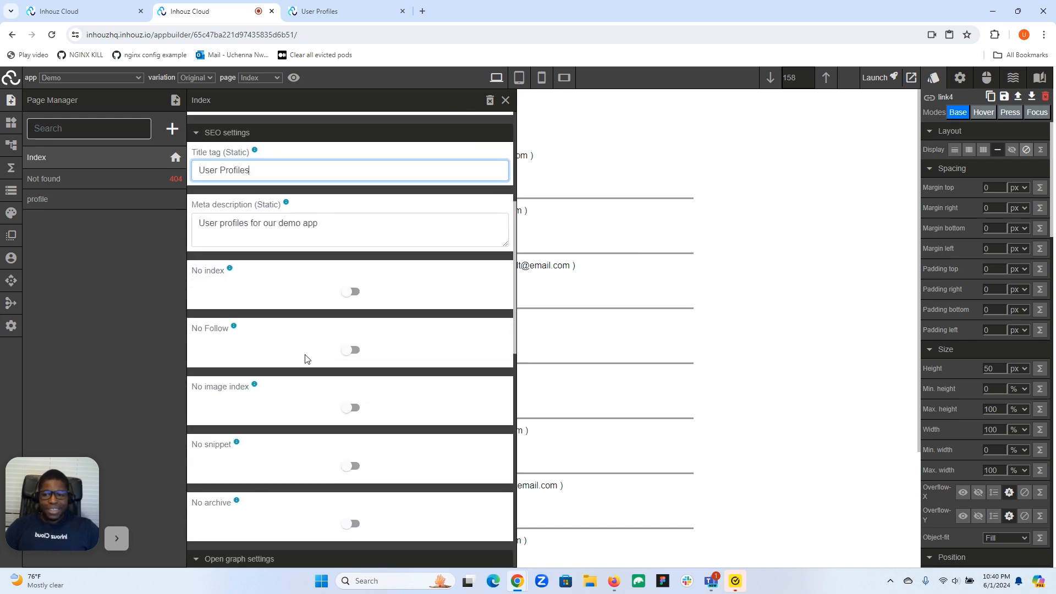
scroll(306, 358, up, 3)
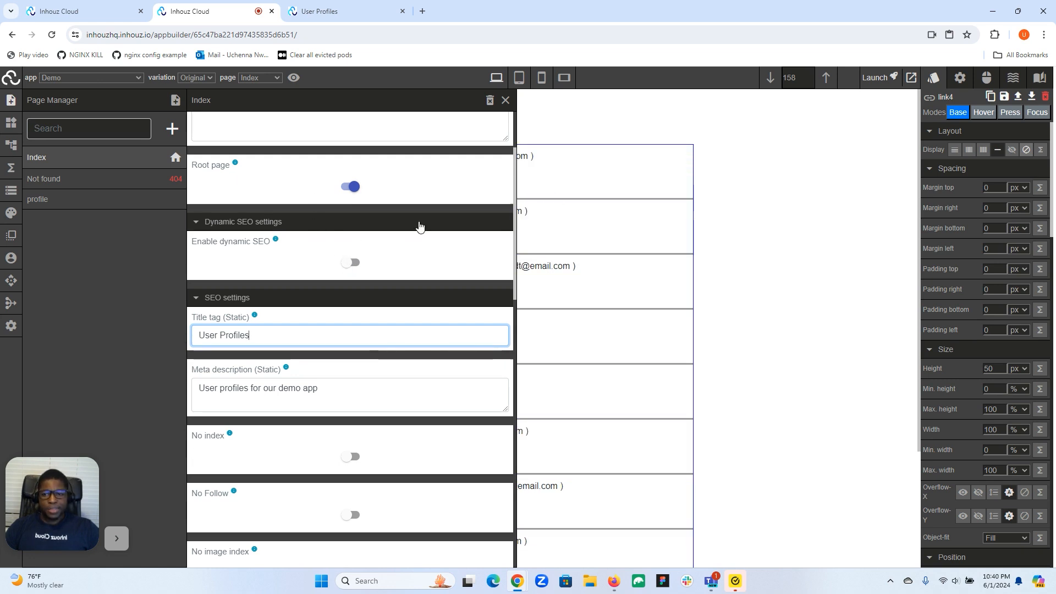
scroll(300, 323, down, 2)
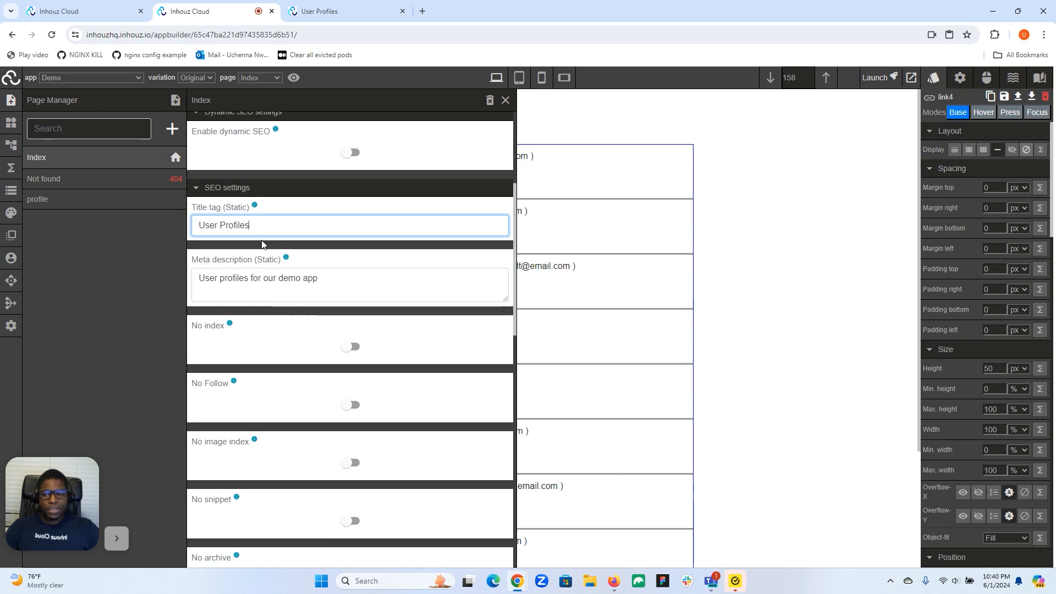
- Examine the profile page's dynamic SEO fields, Open Graph settings and route parameters, and close the page manager
click(41, 206)
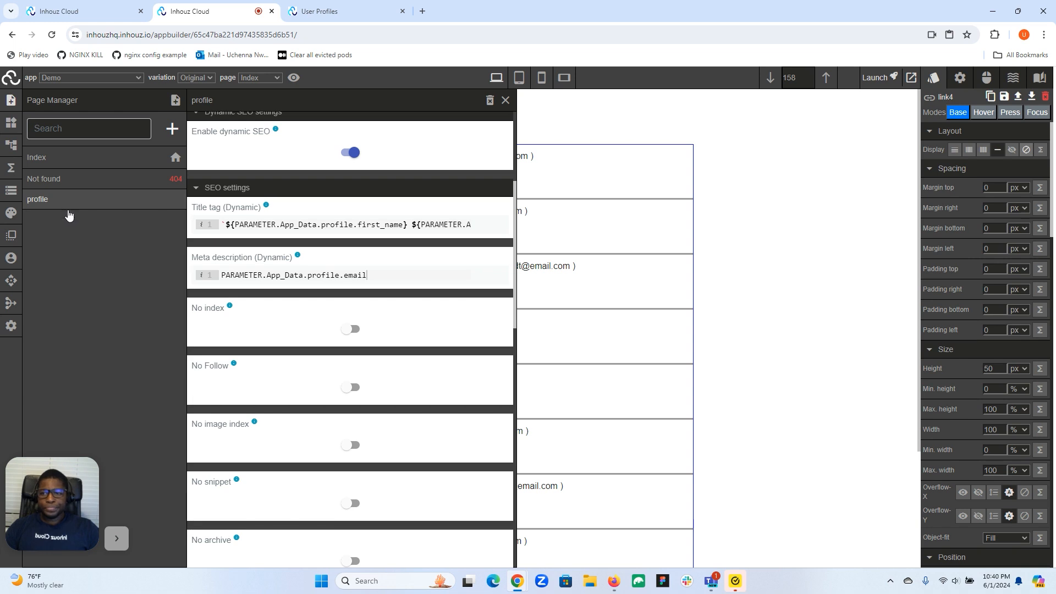
scroll(292, 213, up, 2)
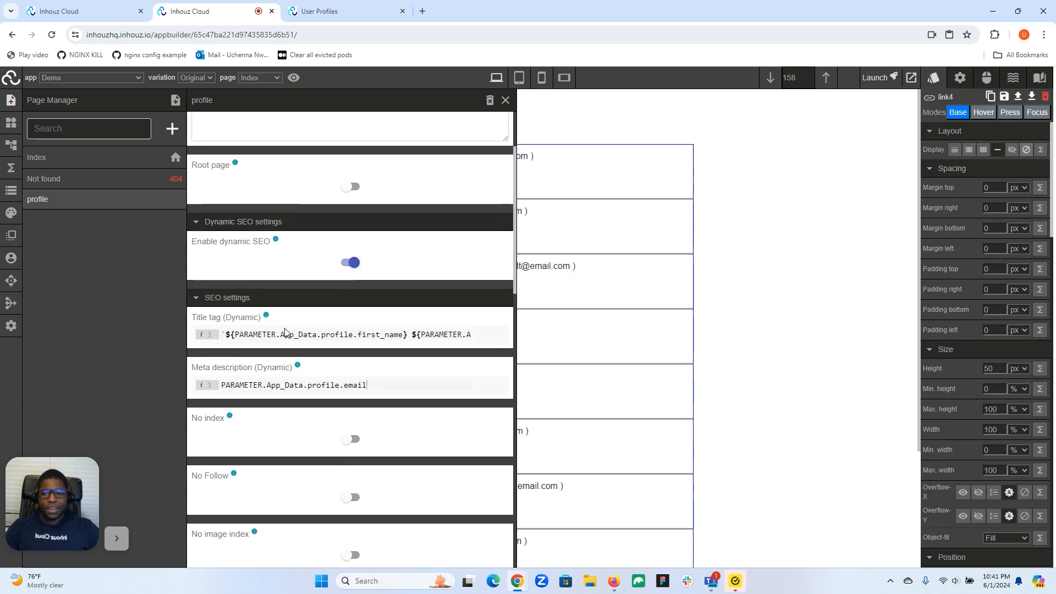
click(304, 334)
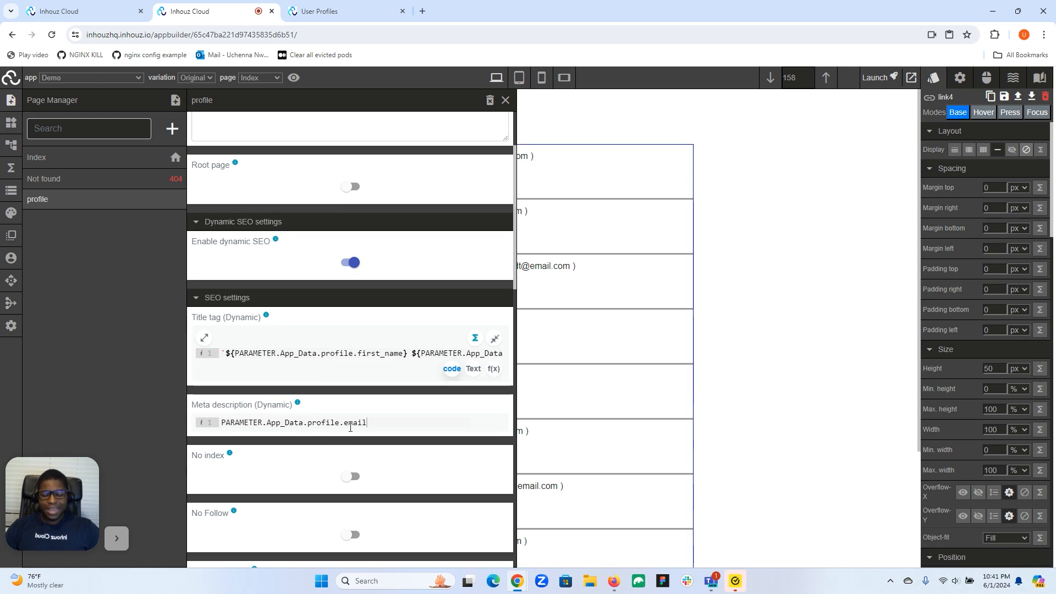
scroll(357, 426, down, 6)
scroll(361, 422, down, 3)
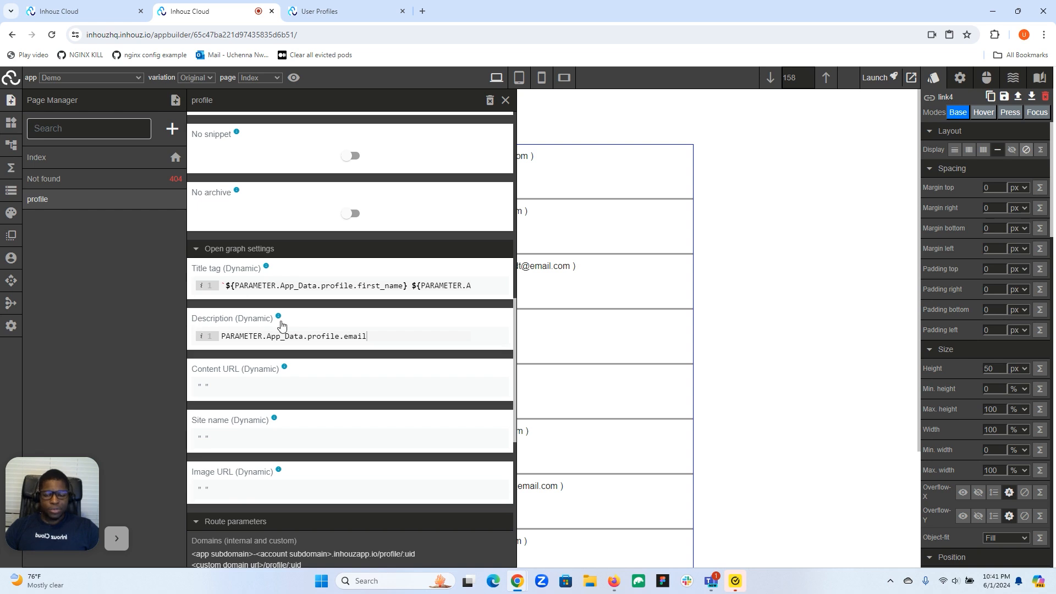
scroll(269, 278, down, 4)
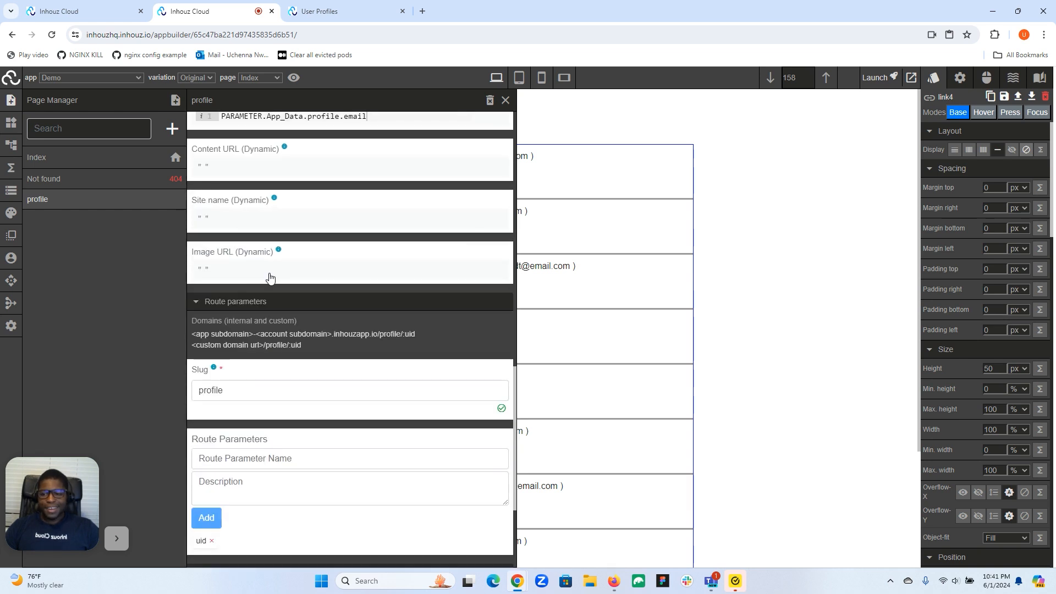
scroll(269, 276, up, 5)
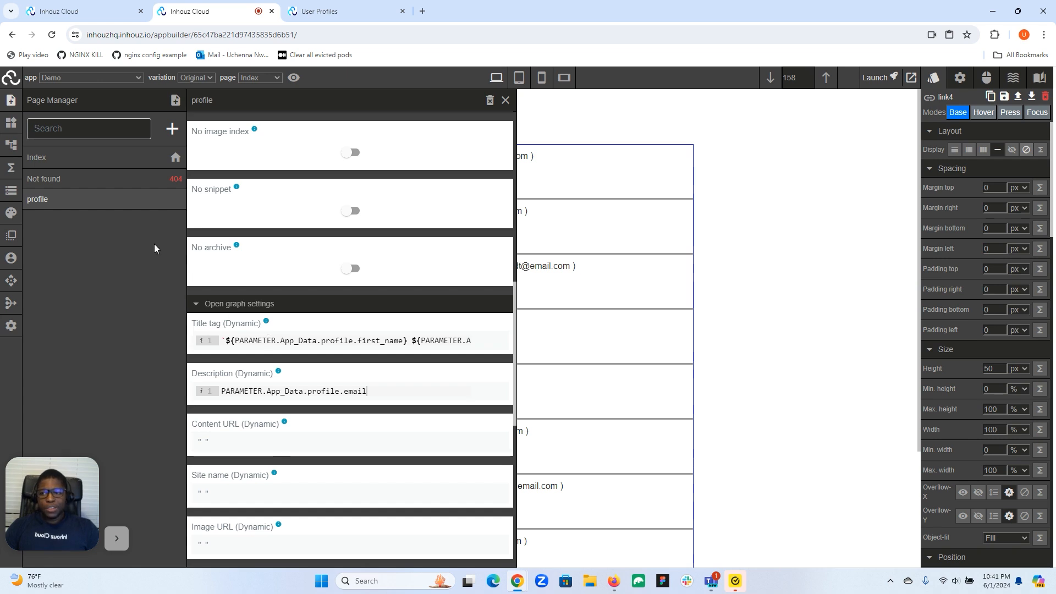
click(10, 101)
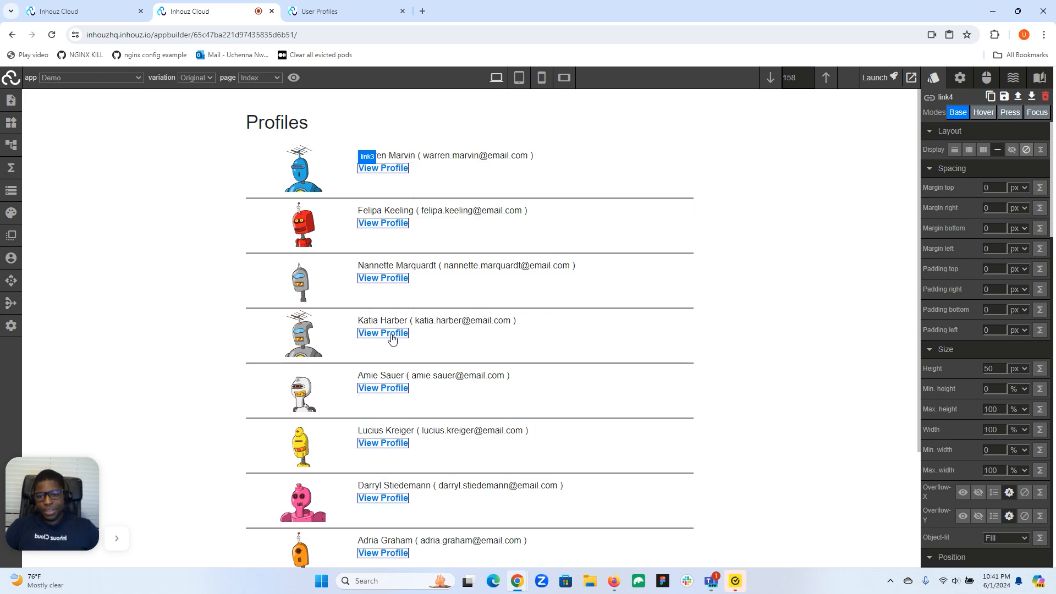
- Look through the profile list, view the first profile's details, and return to the list
scroll(457, 265, down, 3)
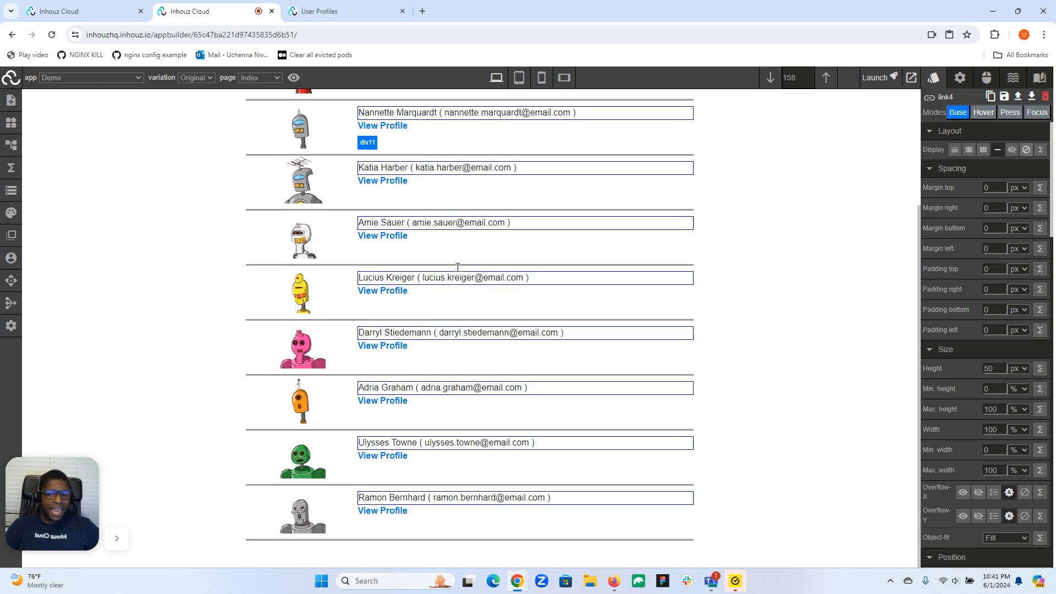
scroll(414, 376, up, 3)
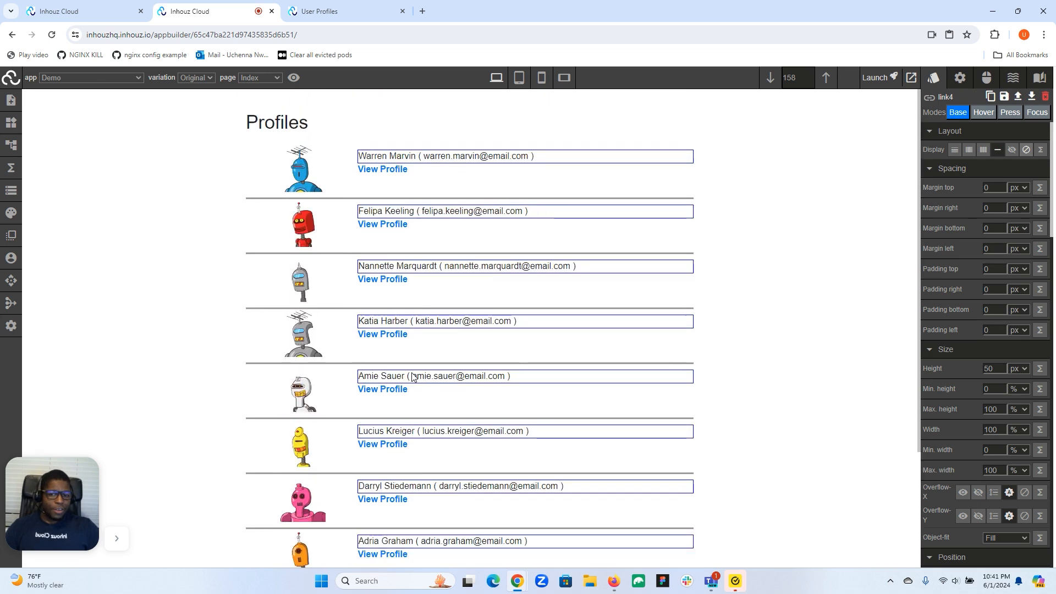
click(390, 173)
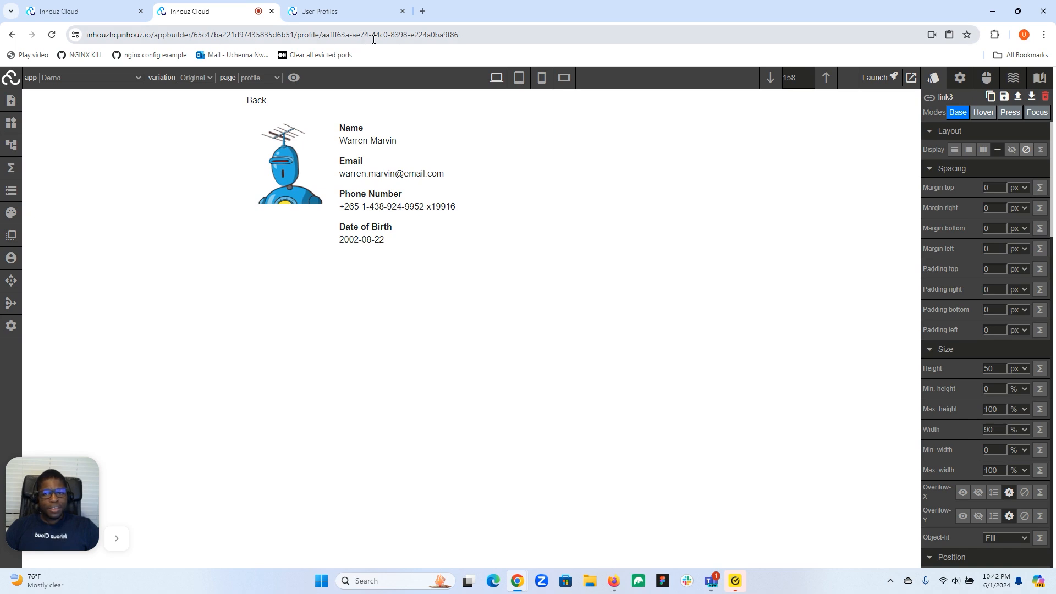
click(254, 101)
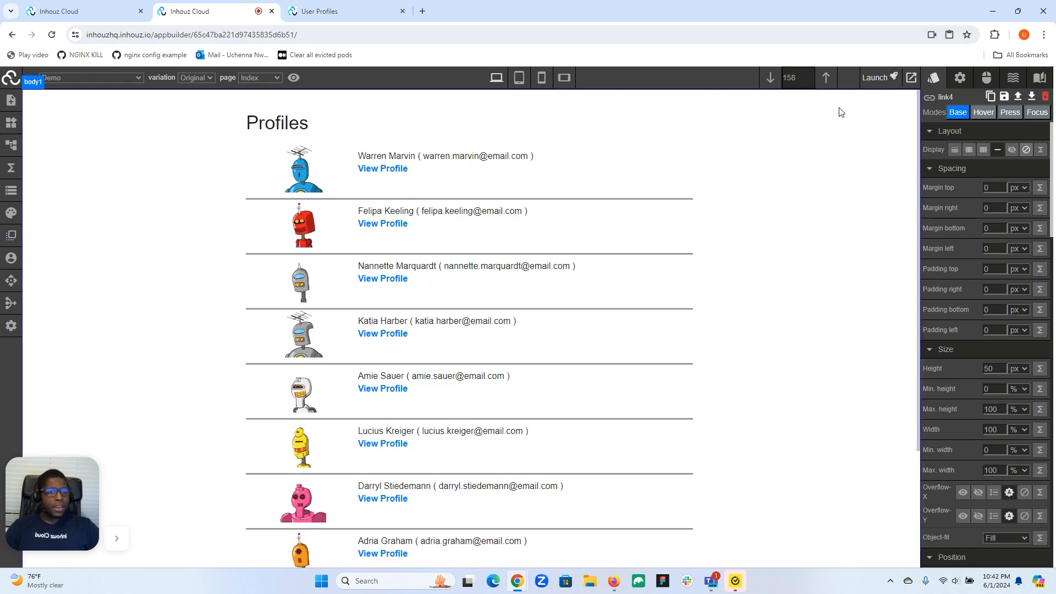
- Launch the app to the Development environment and reload the live User Profiles page
click(878, 77)
click(609, 395)
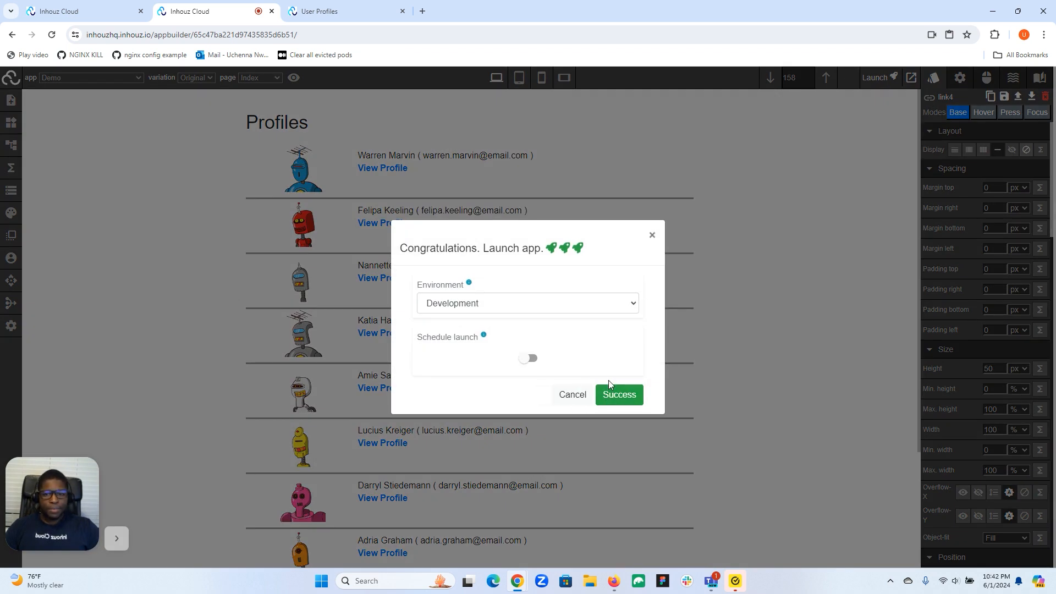
click(330, 11)
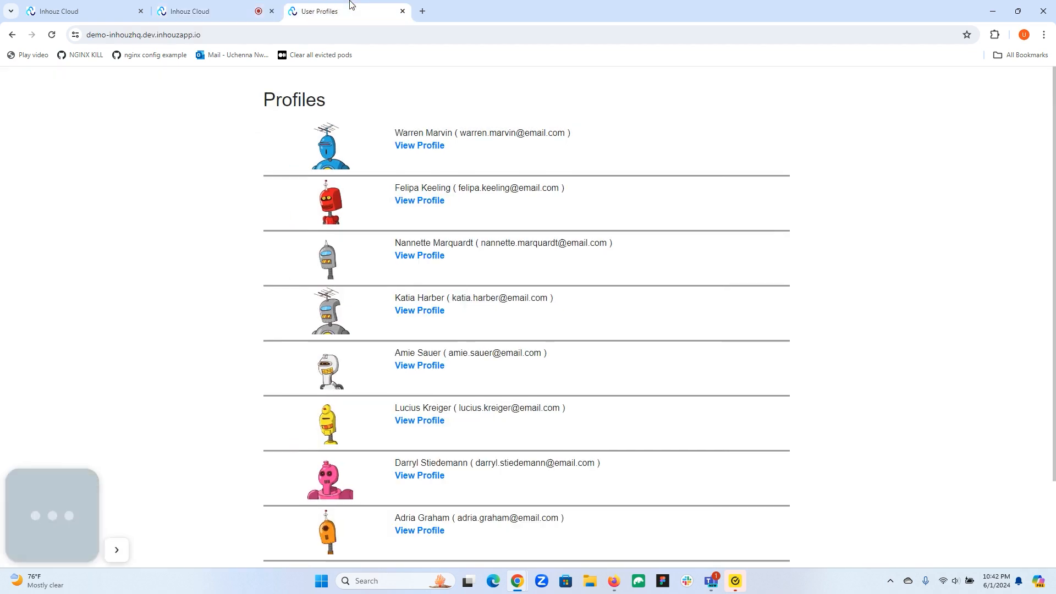
click(50, 35)
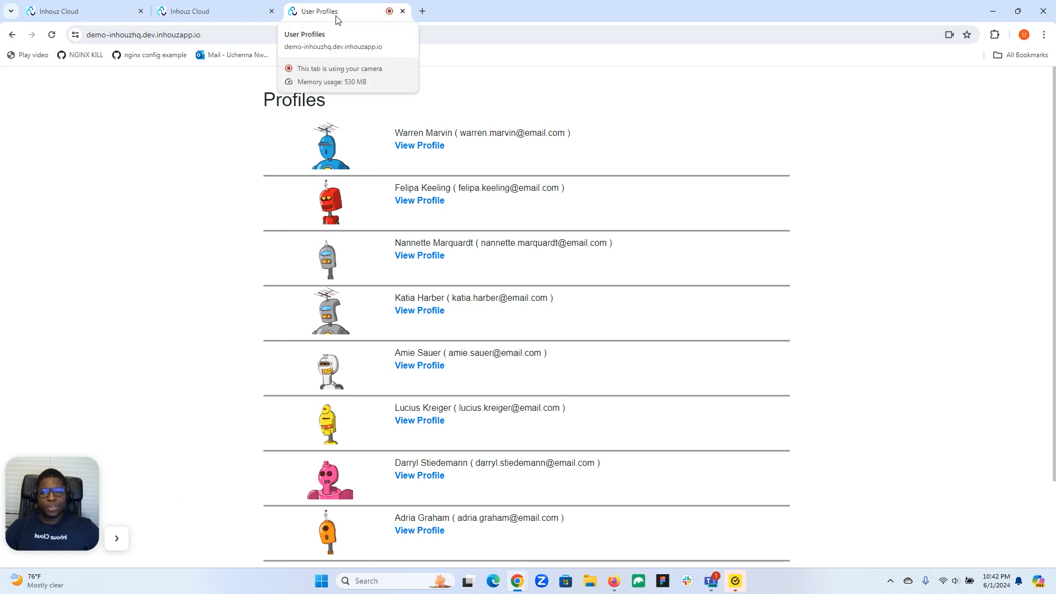
- Inspect the live User Profiles page, examine the static SEO and Open Graph tags in its head element, and close the developer tools
right_click(222, 128)
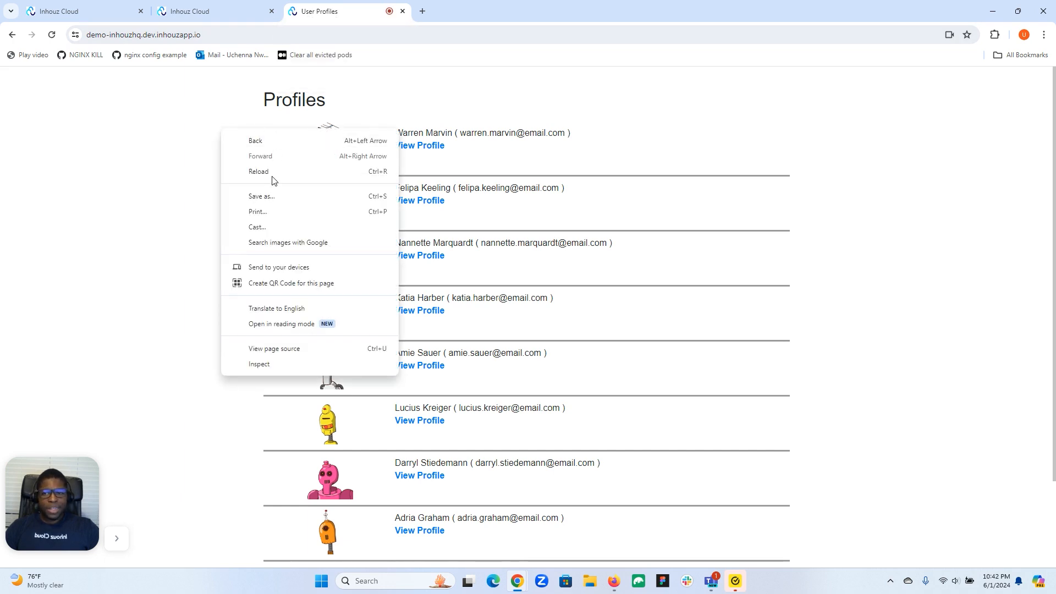
click(475, 101)
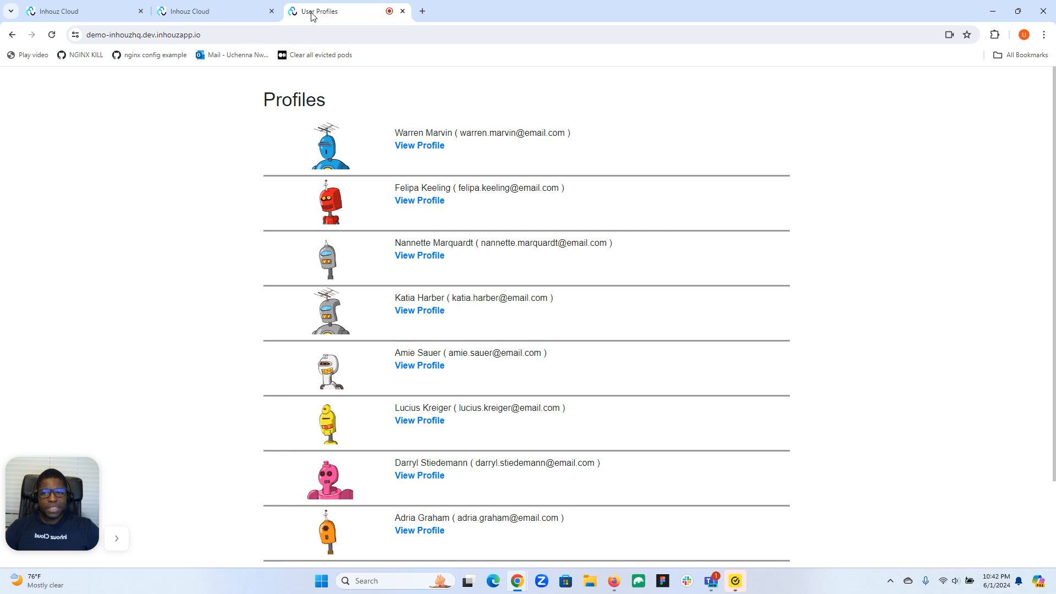
right_click(427, 105)
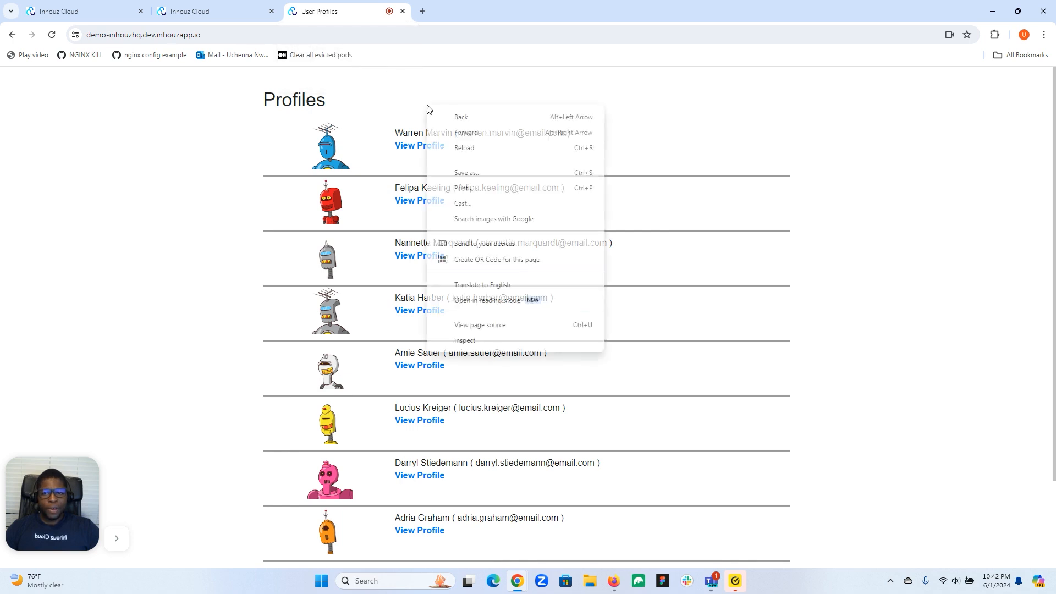
click(473, 341)
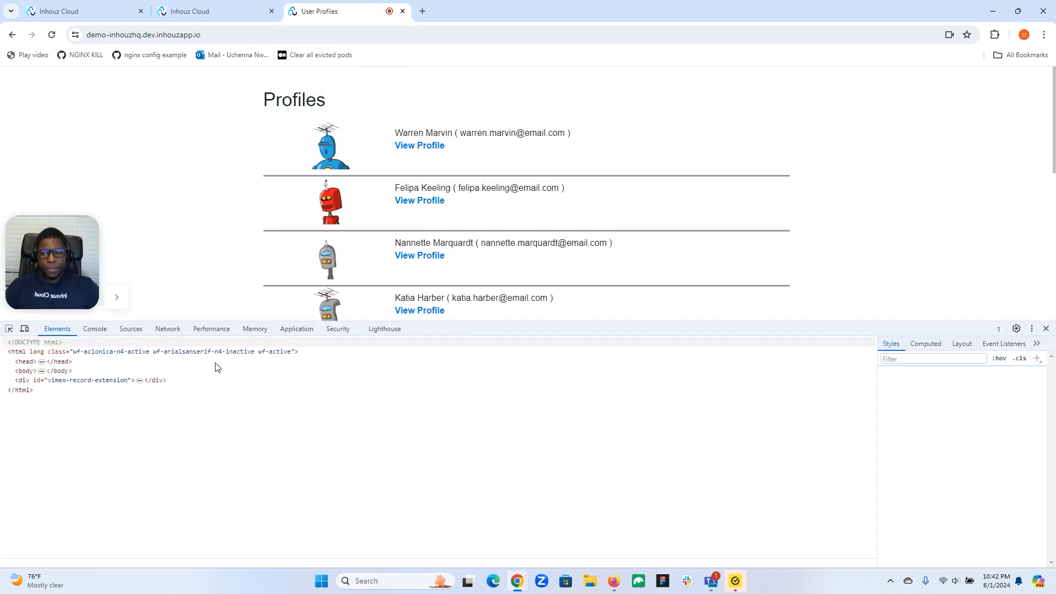
right_click(11, 362)
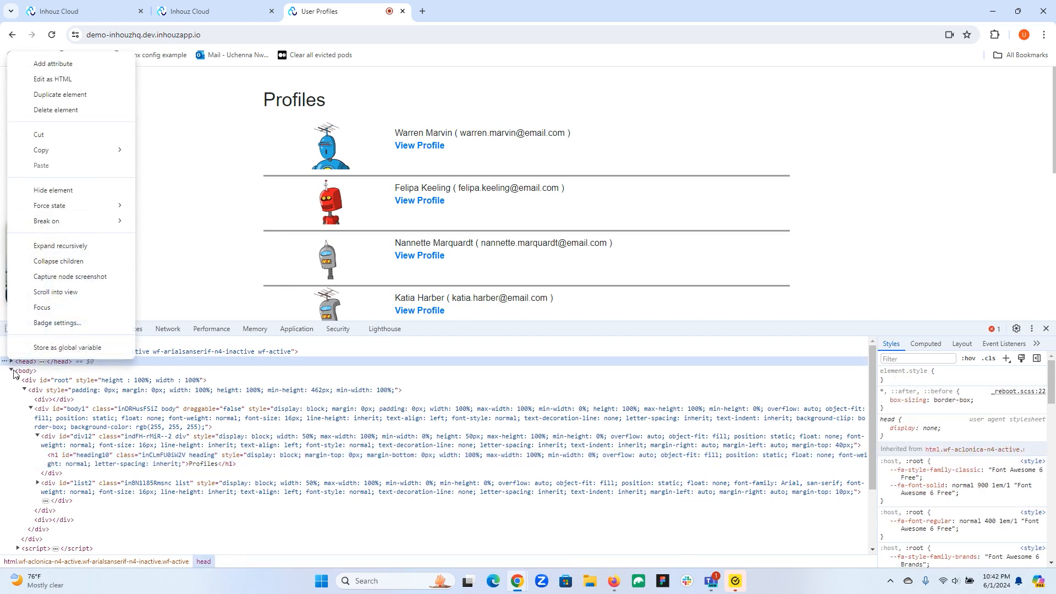
click(7, 362)
click(11, 361)
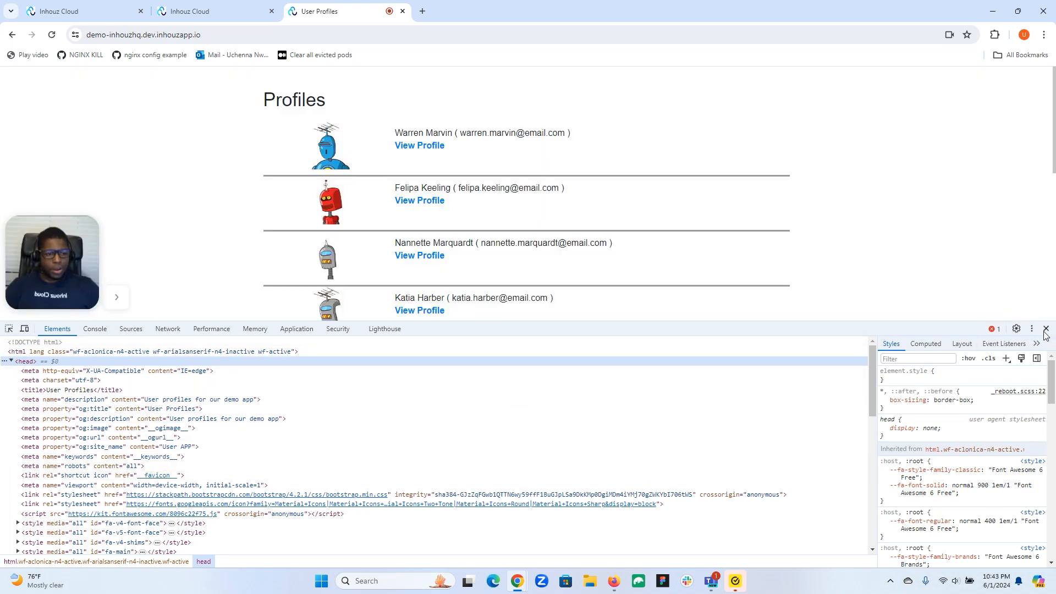
click(1047, 331)
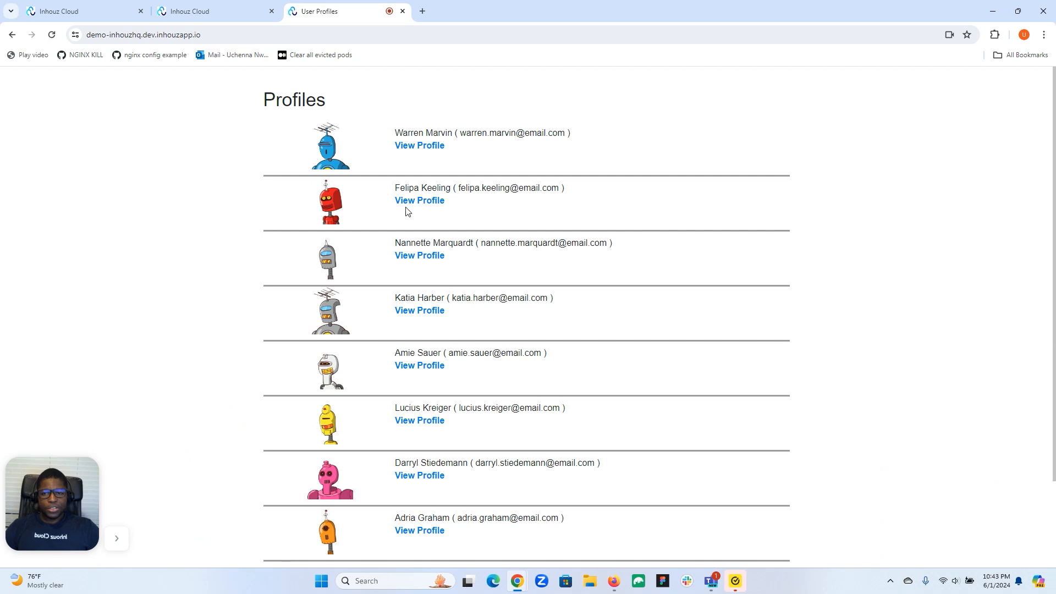
- View the first profile's live page to check its dynamic page title, and return to the profile list
click(420, 146)
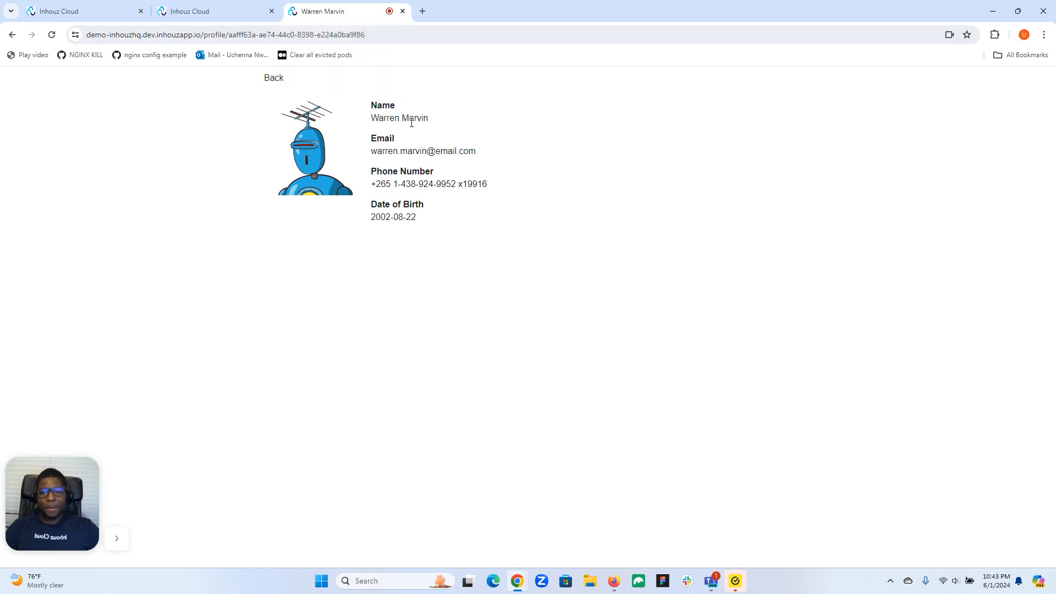
click(277, 80)
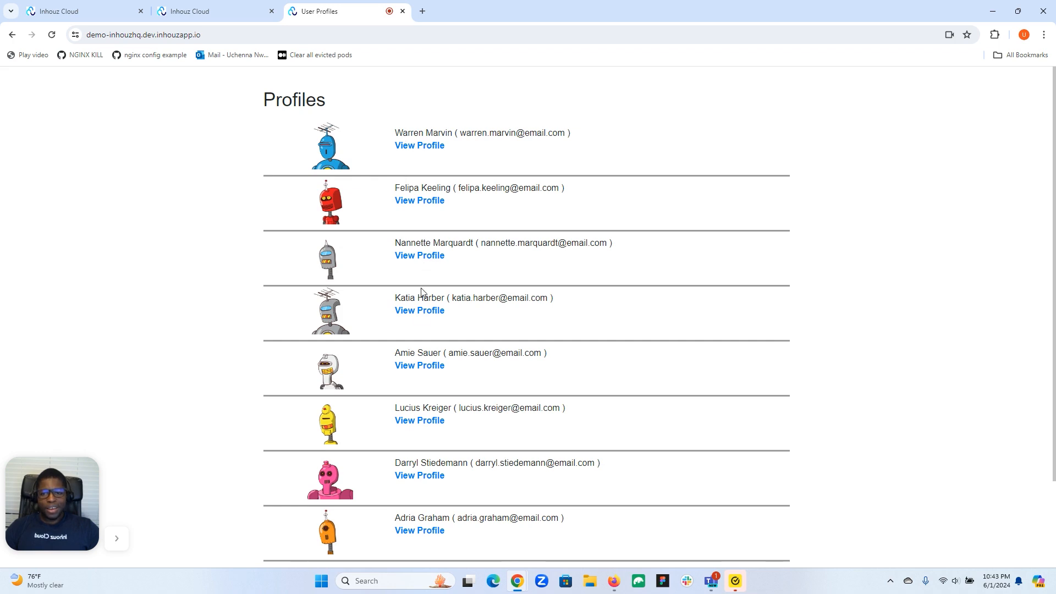
- Open the fourth profile, examine the dynamic title, description and Open Graph tags in its page head, and return to the profile list
click(420, 311)
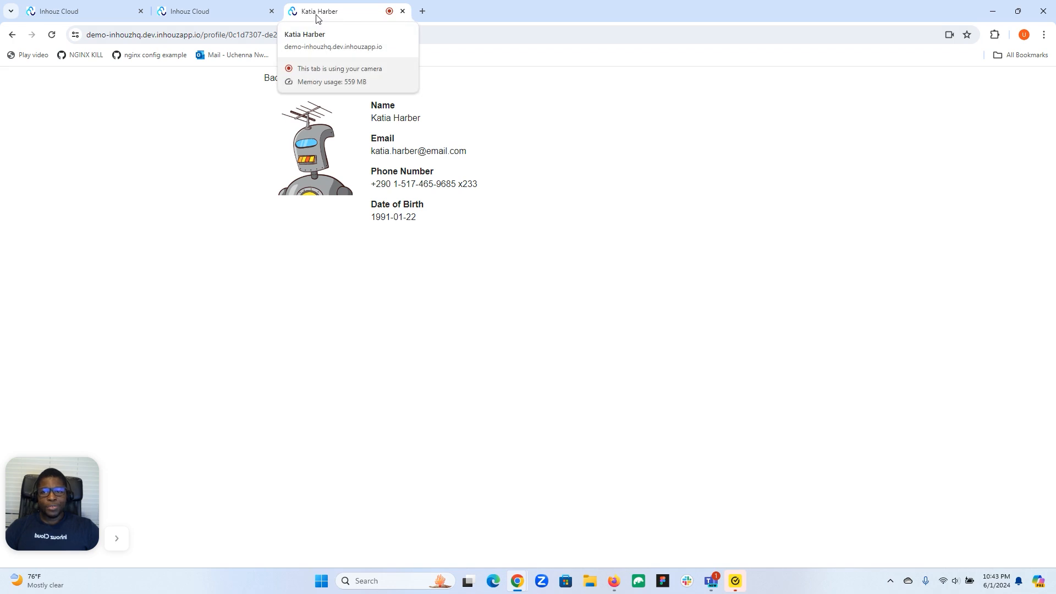
right_click(290, 169)
click(328, 278)
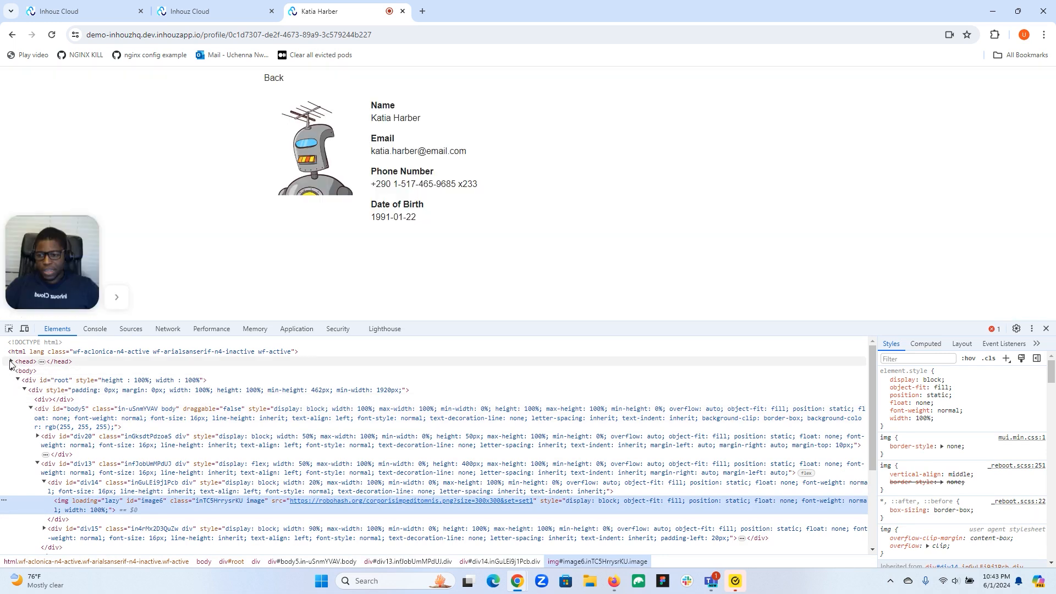
click(12, 362)
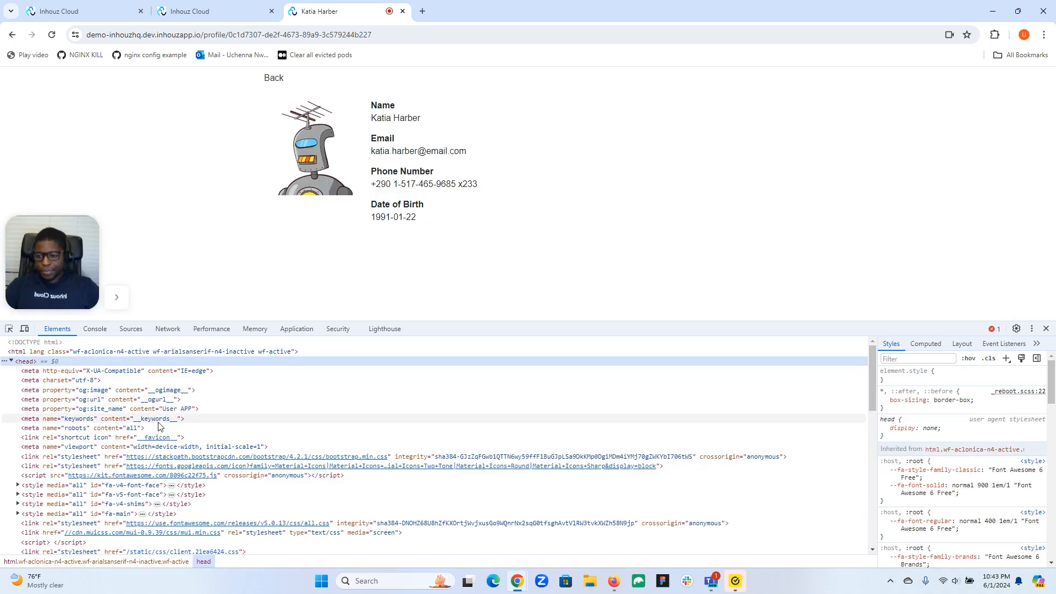
scroll(96, 495, down, 2)
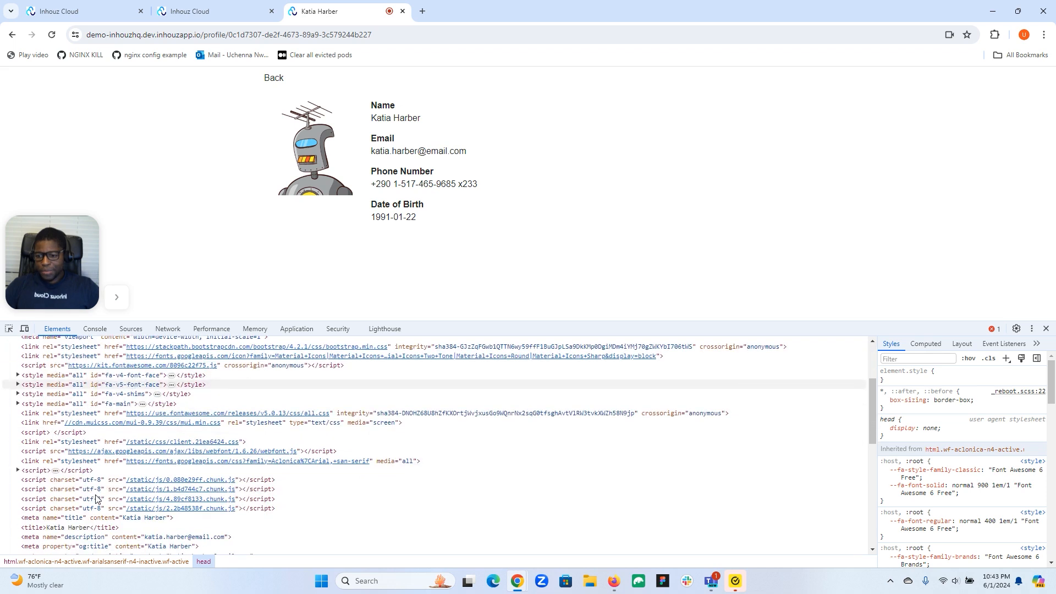
scroll(96, 499, down, 1)
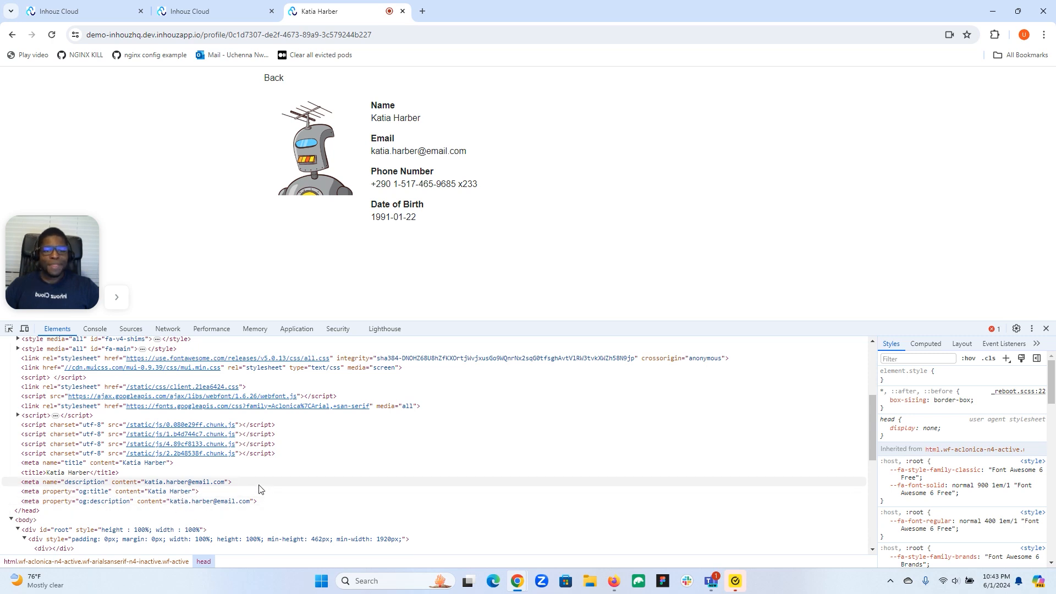
scroll(301, 473, down, 3)
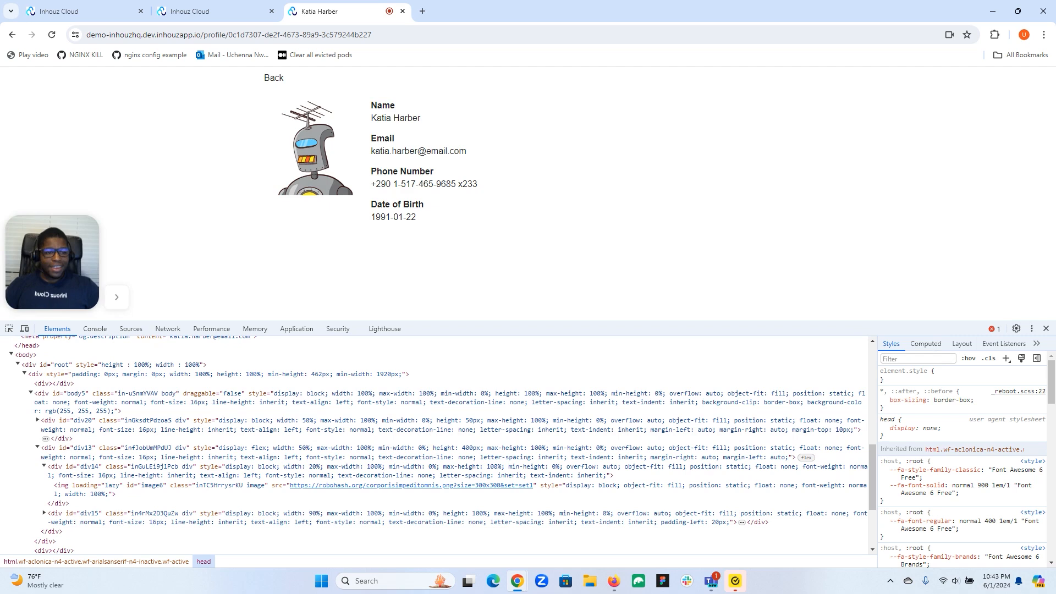
click(1046, 329)
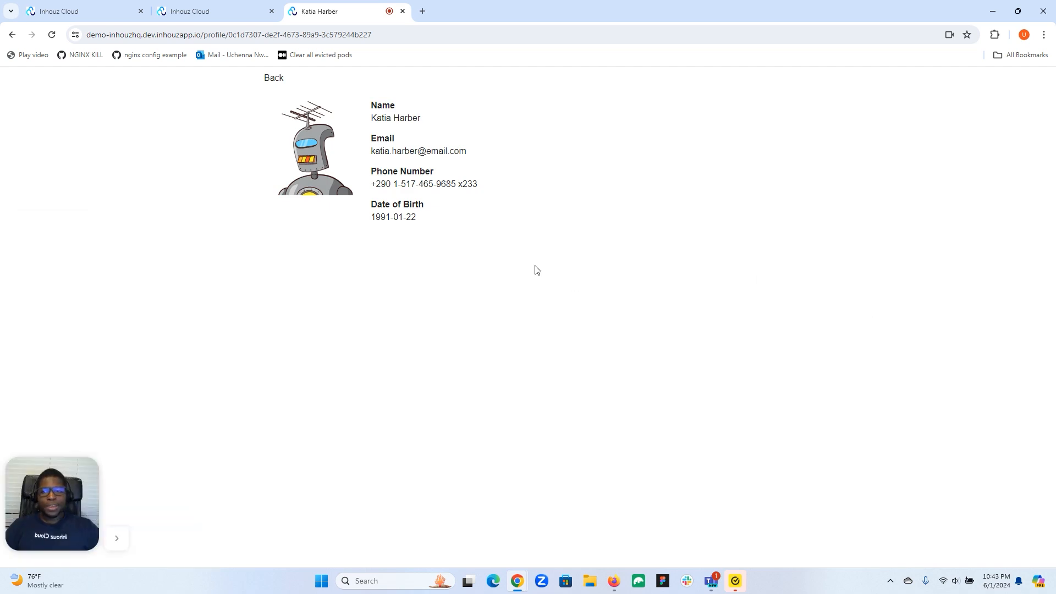
click(269, 78)
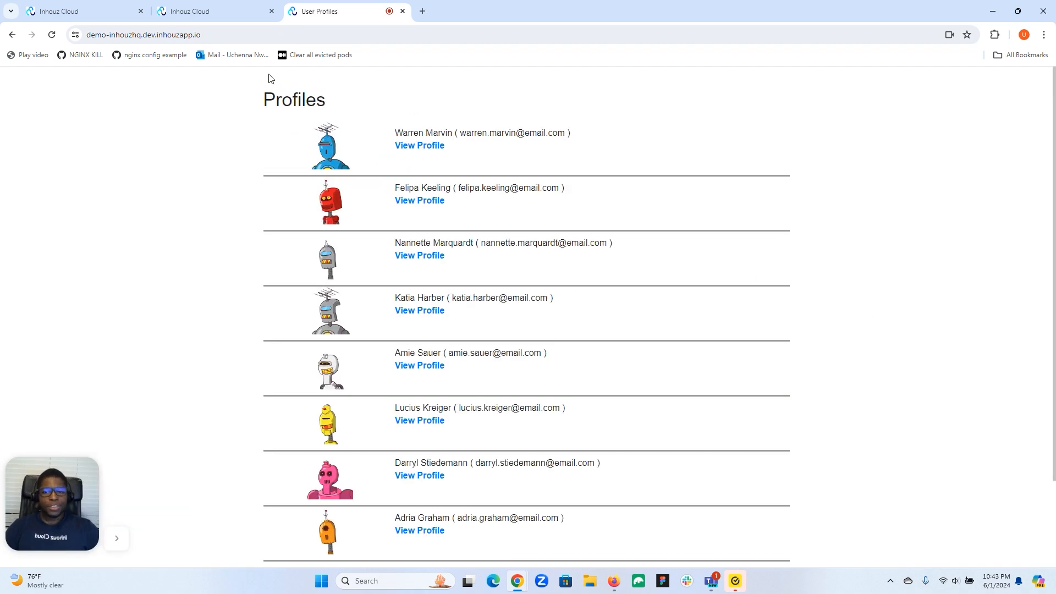